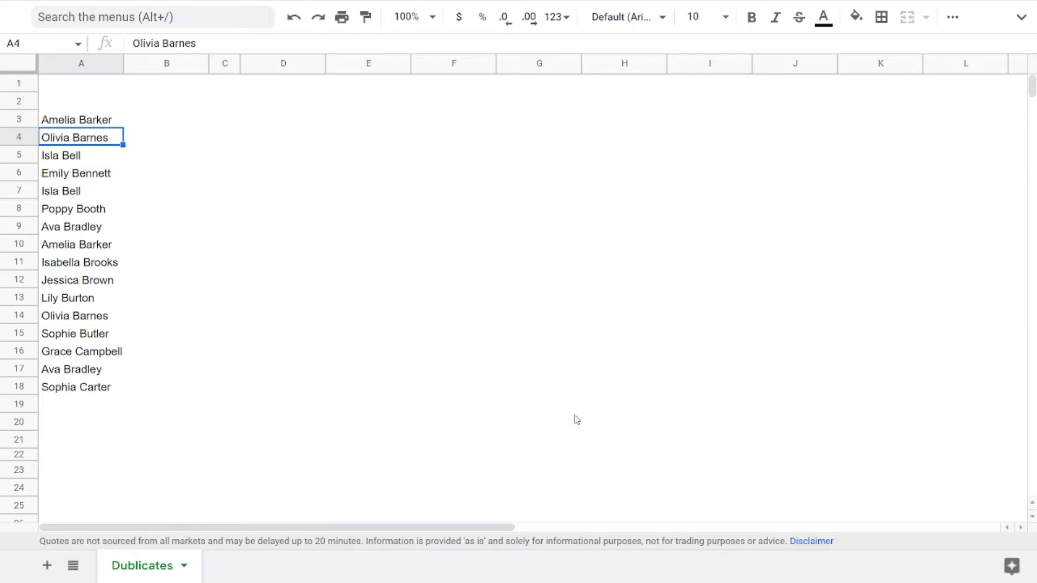
# Look through the names listed in column A for repeated entries
pyautogui.press('Up')
pyautogui.press('Down')
pyautogui.press('Down')
pyautogui.press('Down')
pyautogui.press('Down')
pyautogui.press('Down')
pyautogui.press('Down')
pyautogui.press('Down')
pyautogui.press('Down')
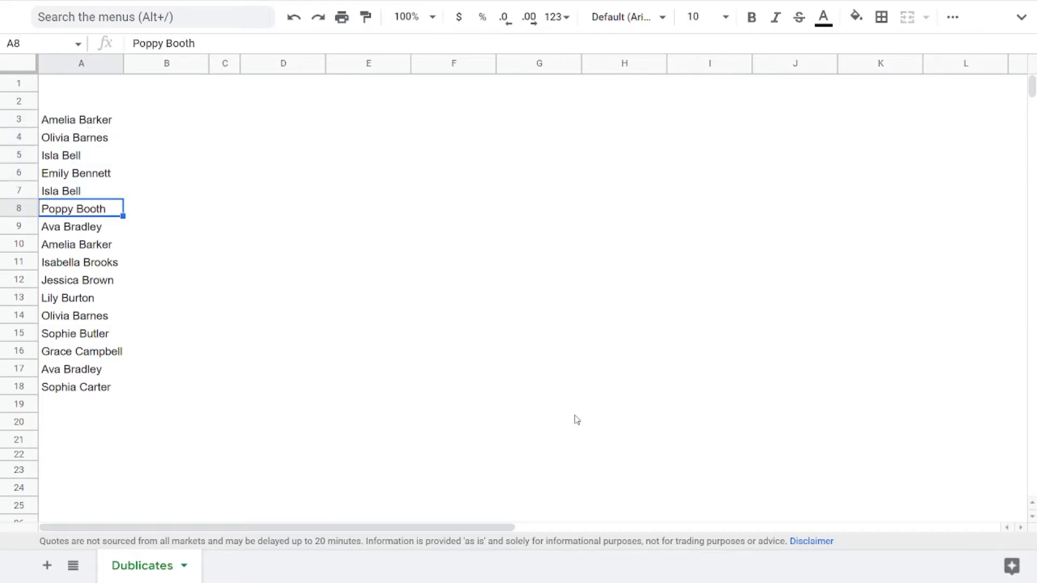
pyautogui.press('Down')
pyautogui.press('Down')
pyautogui.press('Up')
pyautogui.press('Up')
pyautogui.press('Up')
pyautogui.press('Up')
pyautogui.press('Up')
pyautogui.press('Up')
pyautogui.press('Up')
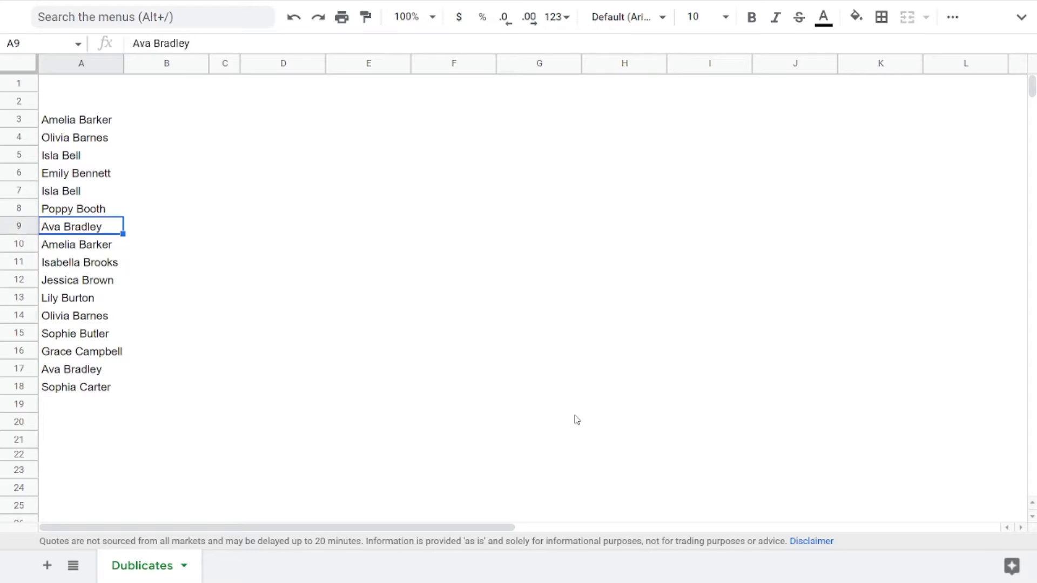
pyautogui.press('Up')
pyautogui.press('Down')
pyautogui.press('Down')
pyautogui.press('Down')
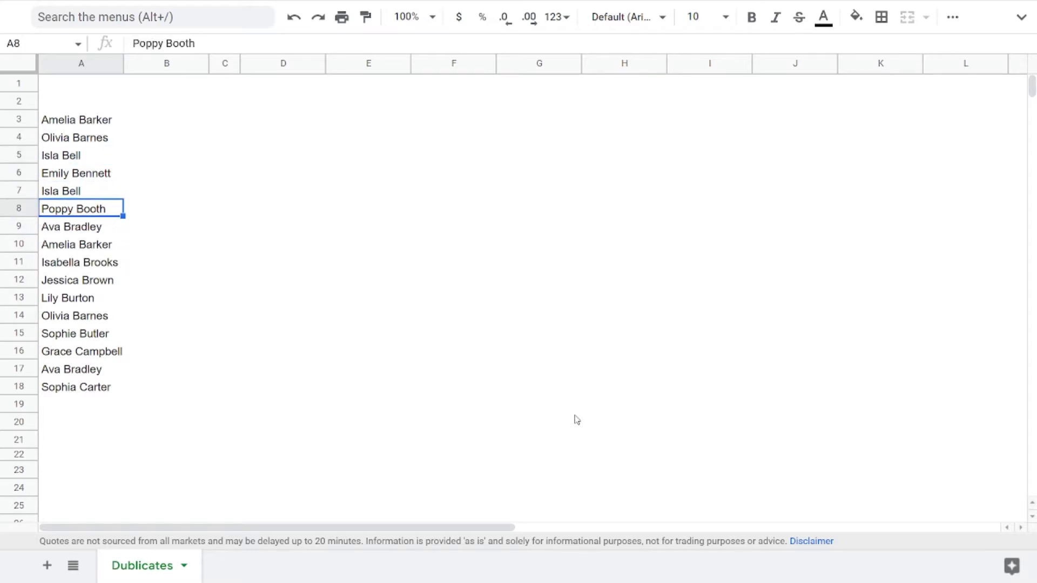
# Select the name list in A3:A18 and open conditional formatting for it
pyautogui.press('Up')
pyautogui.press('Up')
pyautogui.press('Up')
pyautogui.press('Up')
pyautogui.press('Up')
pyautogui.hotkey('ctrl', 'shift', 'Down')
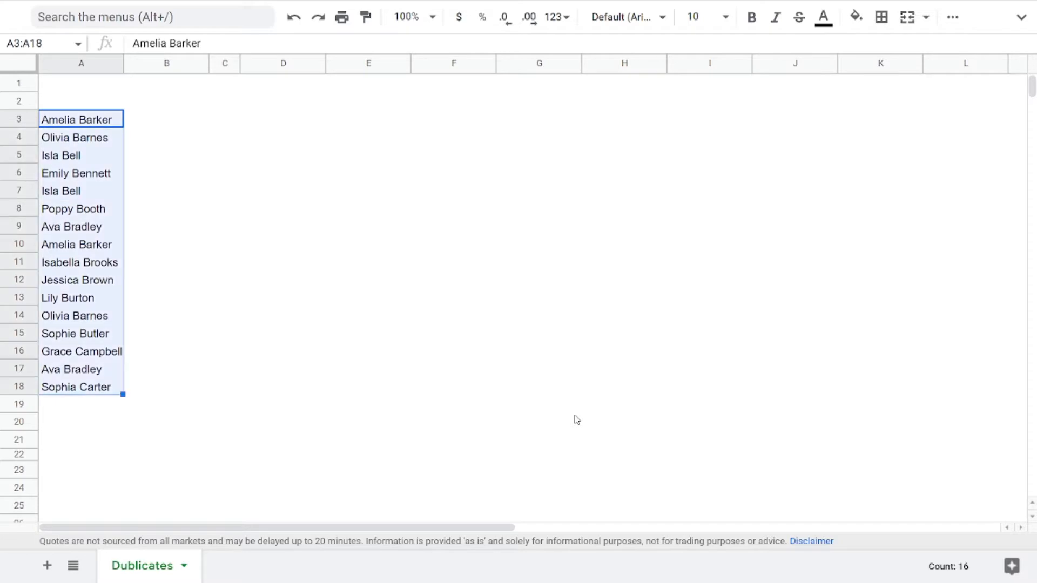
pyautogui.rightClick(99, 233)
pyautogui.moveTo(244, 568)
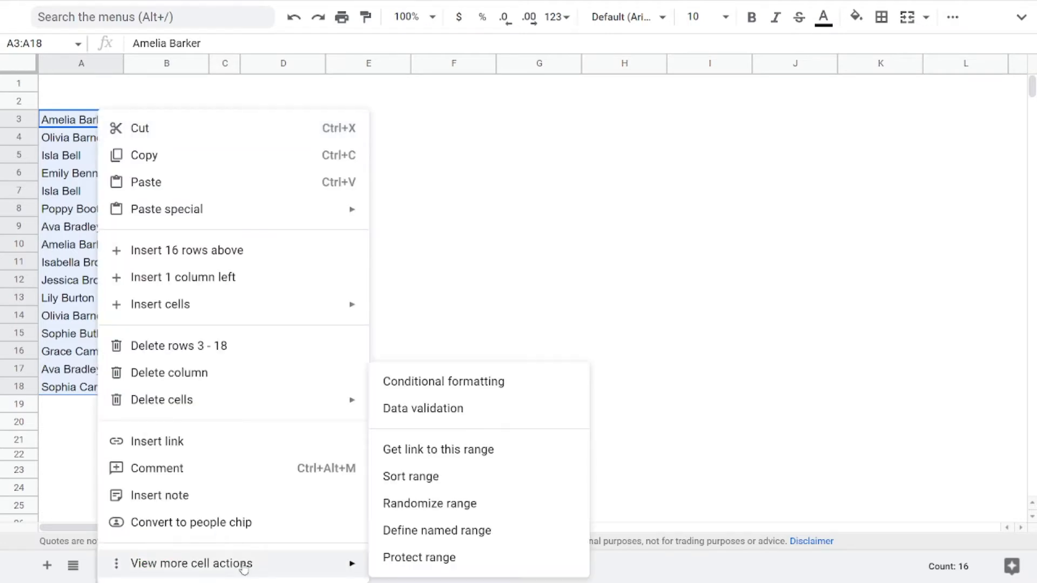
pyautogui.click(514, 387)
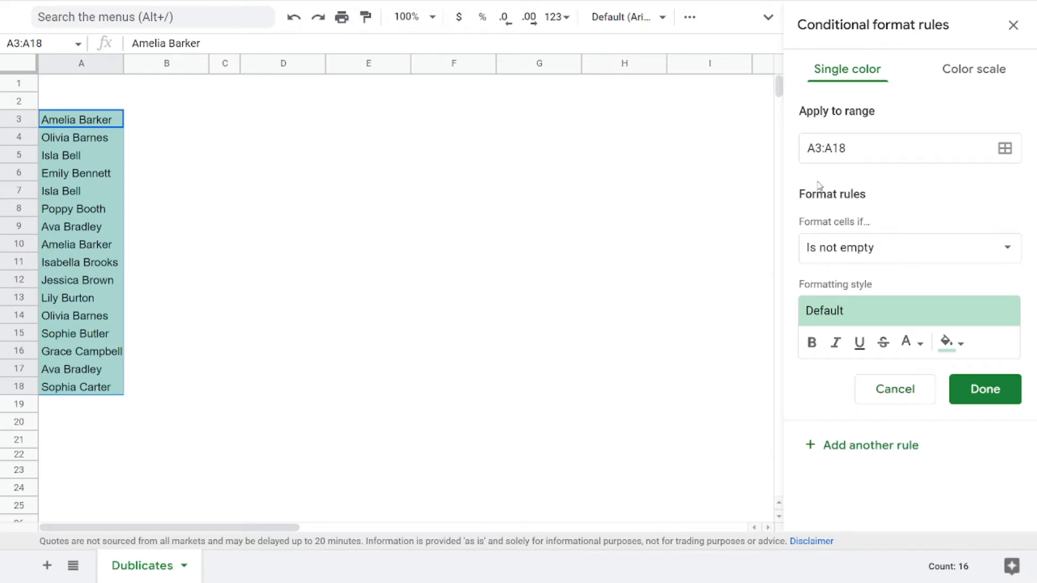
# Set the formatting rule's condition to "Custom formula is"
pyautogui.click(869, 256)
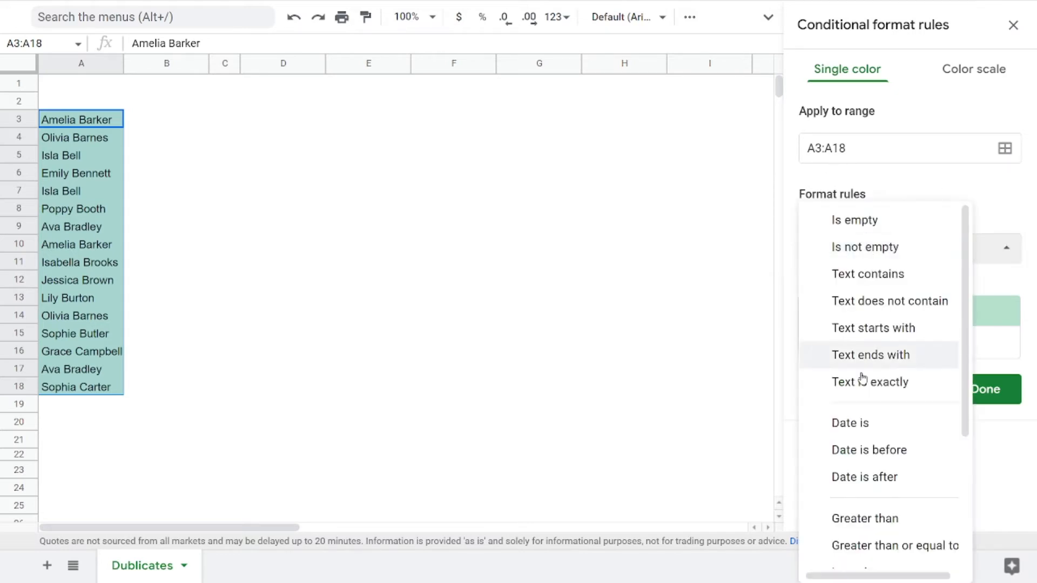
pyautogui.scroll(-3, 861, 417)
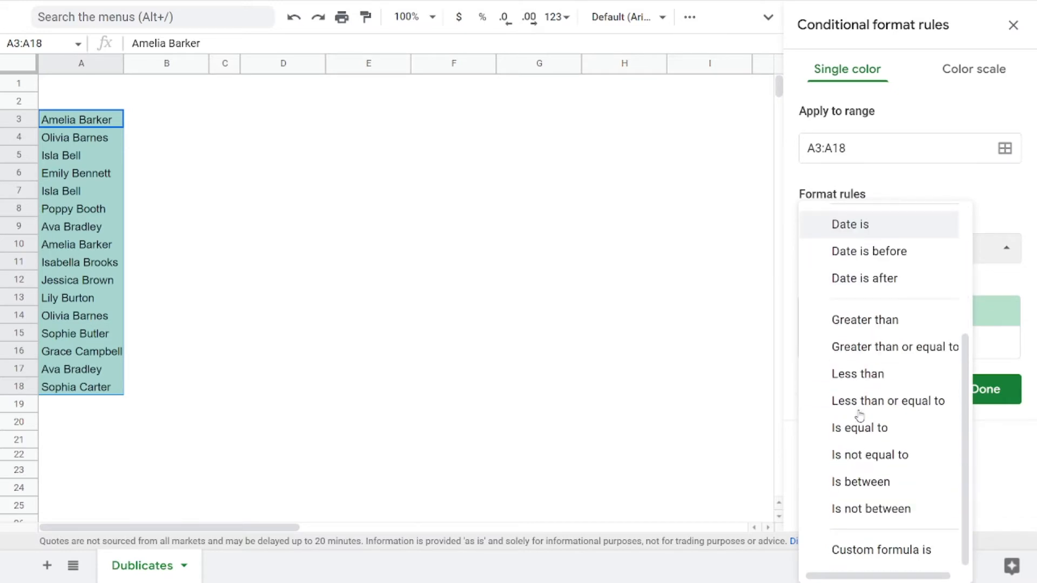
pyautogui.click(849, 555)
# Enter =countif(A:A,A3)>1 as the rule's custom formula and save the rule with the default formatting style
pyautogui.click(912, 293)
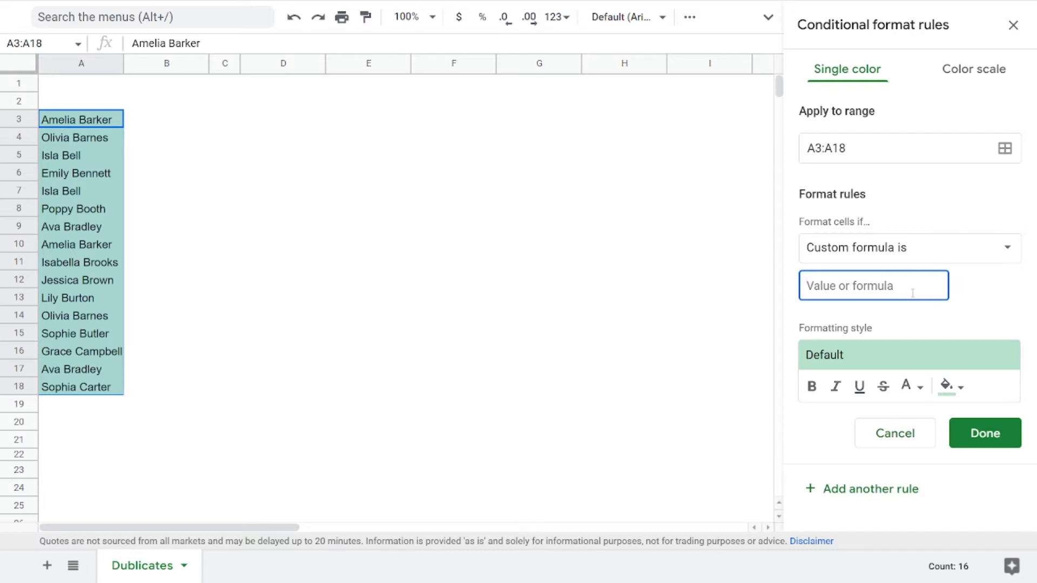
pyautogui.write('=countif')
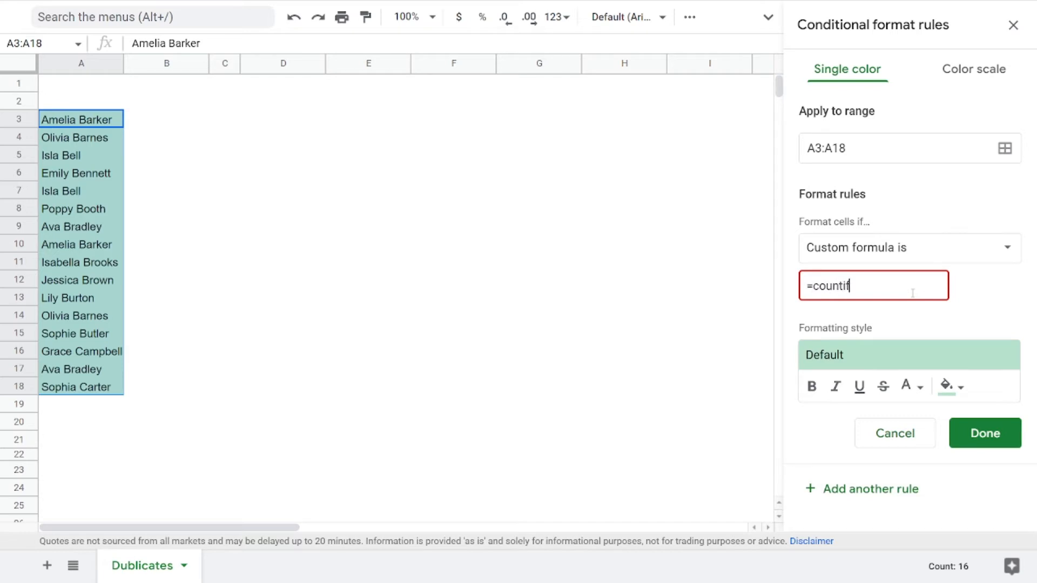
pyautogui.write('(')
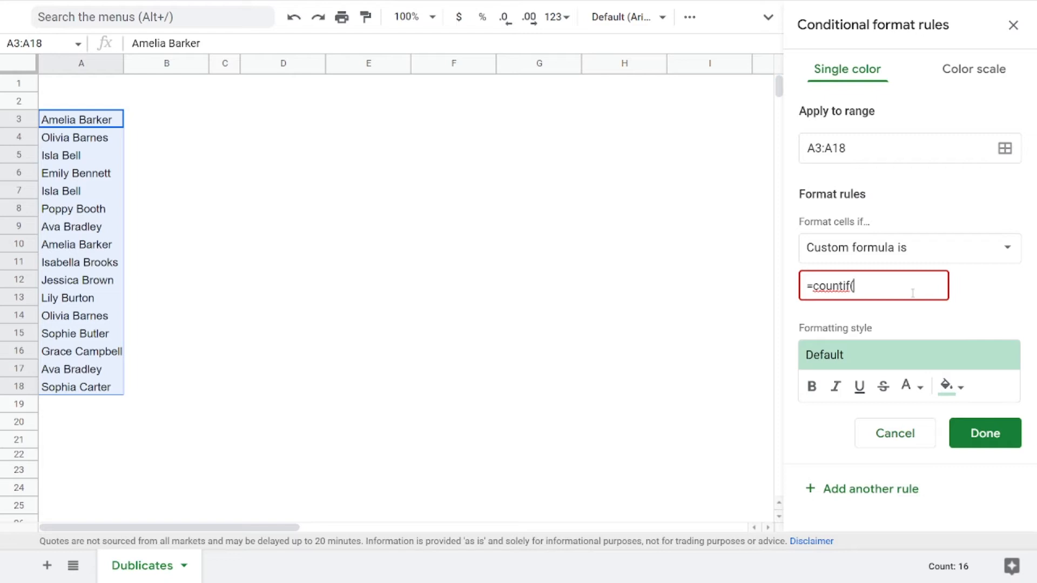
pyautogui.write('A:A,')
pyautogui.click(85, 121)
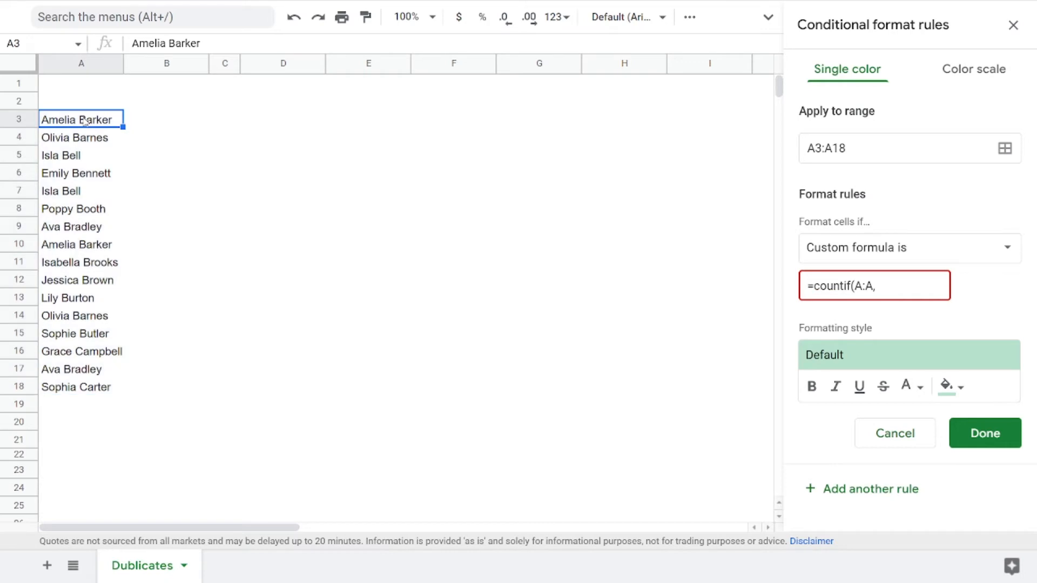
pyautogui.write(',')
pyautogui.press('BackSpace')
pyautogui.write(',A')
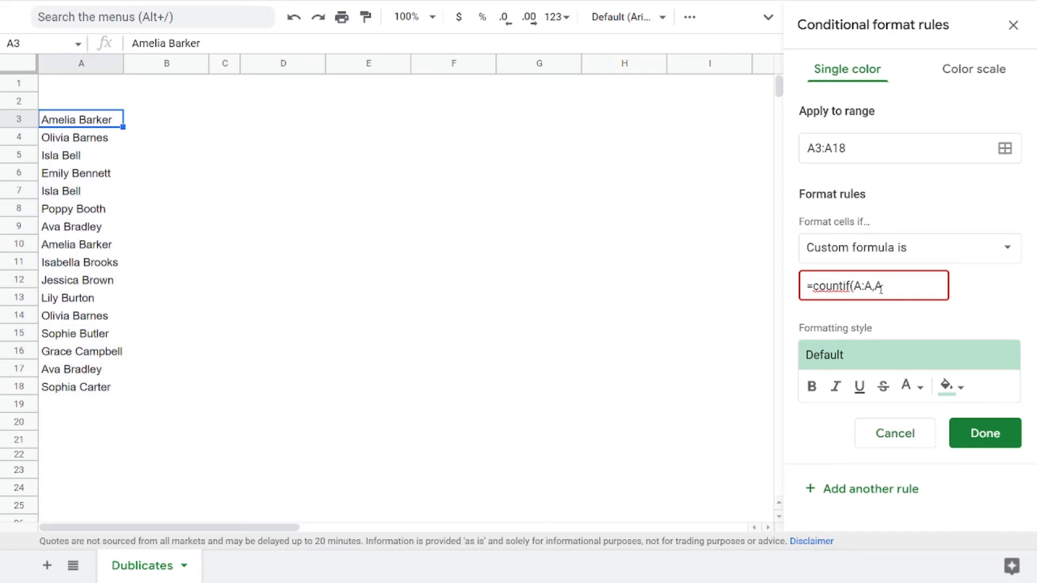
pyautogui.write('3)')
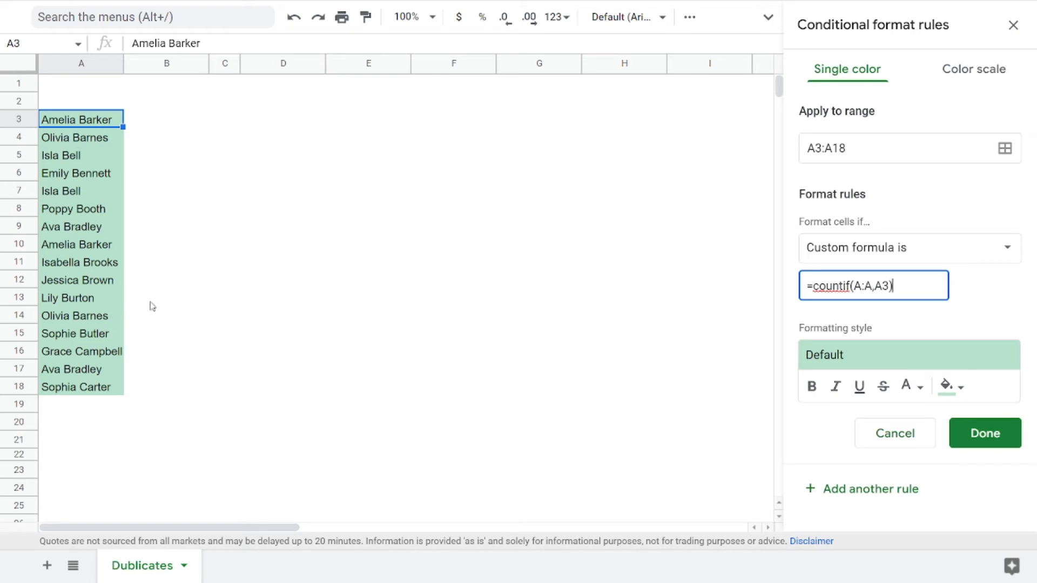
pyautogui.write('>1')
pyautogui.click(986, 434)
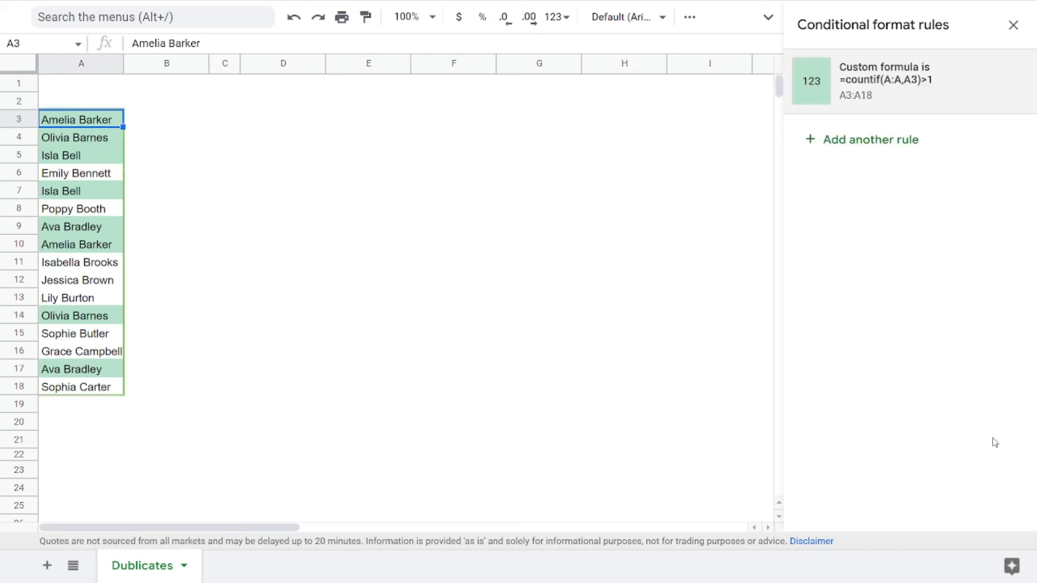
# Search the sheet for the name in cell A3 and go to its next match
pyautogui.click(100, 159)
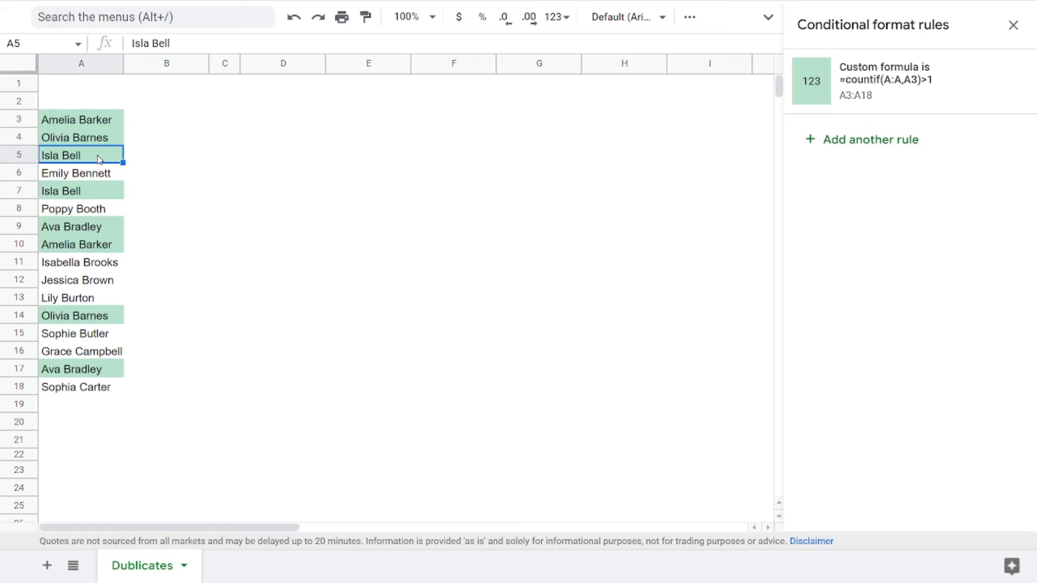
pyautogui.press('Up')
pyautogui.press('Up')
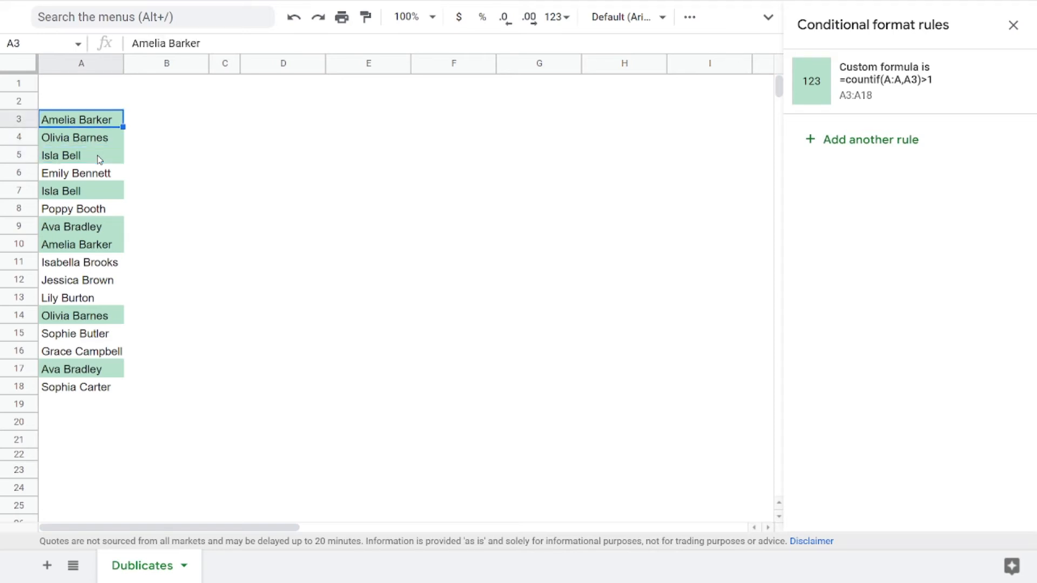
pyautogui.hotkey('ctrl', 'c')
pyautogui.hotkey('ctrl', 'f')
pyautogui.hotkey('ctrl', 'v')
pyautogui.press('Return')
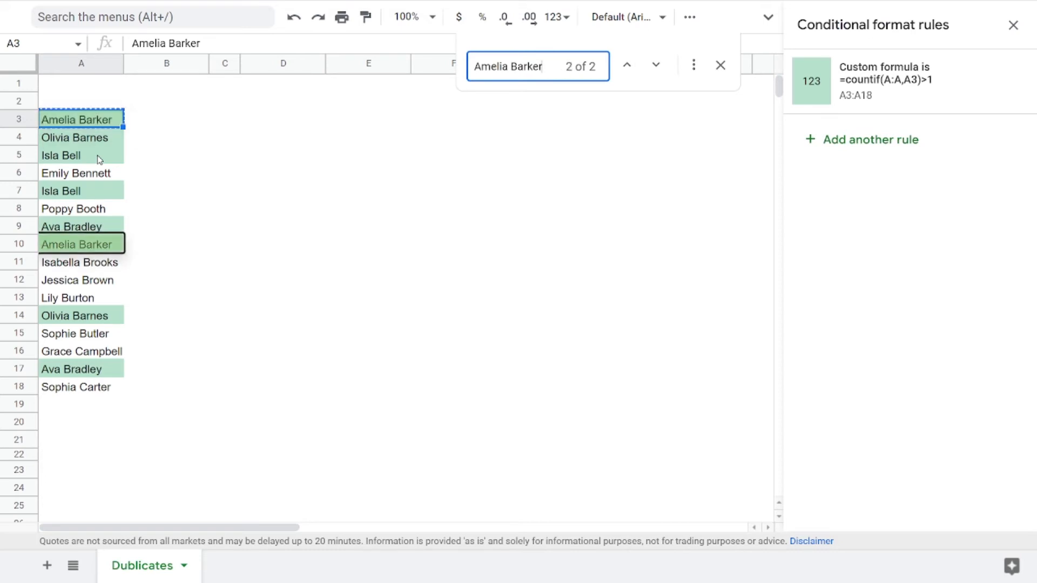
pyautogui.press('Escape')
# Search the sheet for the name in cell A4, and clear the search
pyautogui.press('Down')
pyautogui.press('Up')
pyautogui.press('Up')
pyautogui.press('Up')
pyautogui.press('Up')
pyautogui.press('Up')
pyautogui.press('Up')
pyautogui.press('Up')
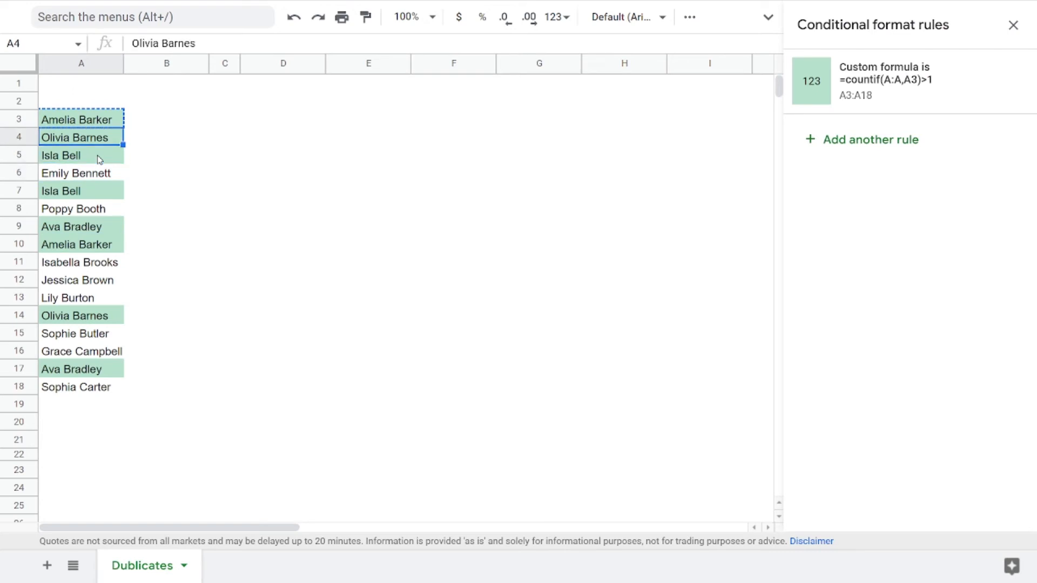
pyautogui.hotkey('ctrl', 'c')
pyautogui.hotkey('ctrl', 'f')
pyautogui.hotkey('ctrl', 'v')
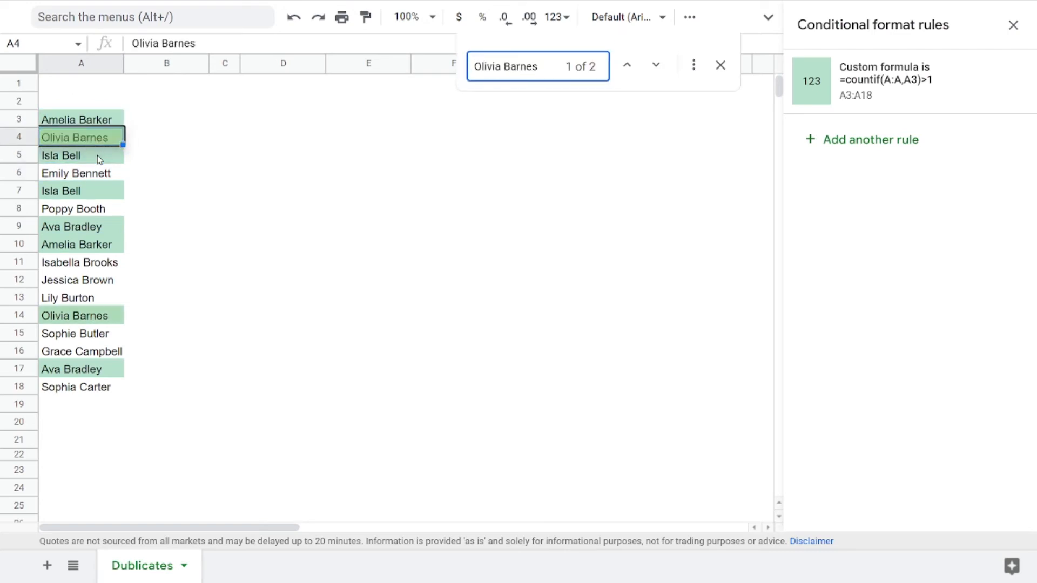
pyautogui.hotkey('ctrl', 'a')
pyautogui.press('BackSpace')
pyautogui.press('Escape')
# Search the sheet for the name in cell A5 and go to its next match
pyautogui.press('Down')
pyautogui.hotkey('ctrl', 'c')
pyautogui.hotkey('ctrl', 'f')
pyautogui.hotkey('ctrl', 'v')
pyautogui.press('Return')
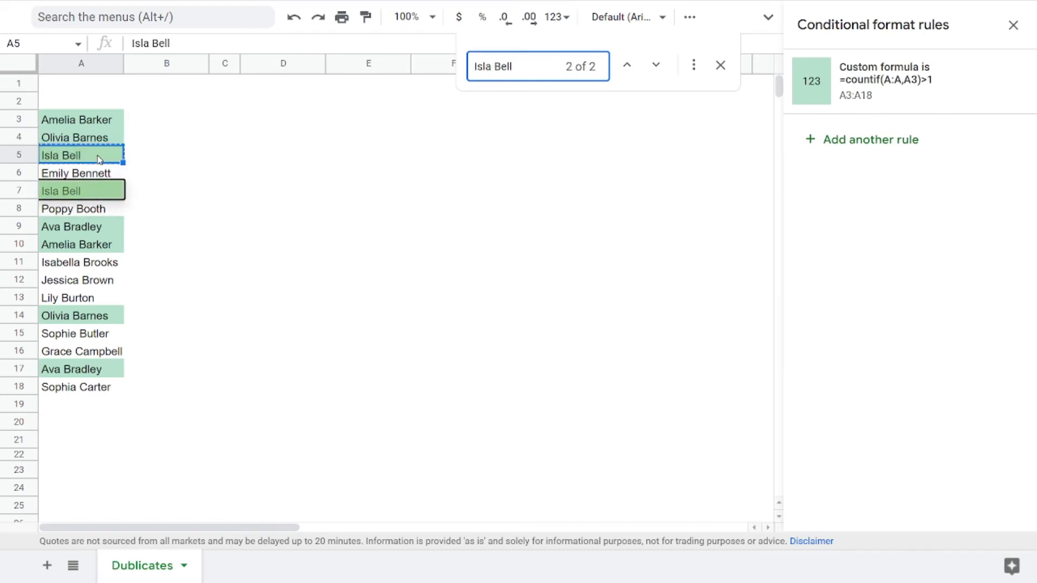
pyautogui.press('Escape')
# Search the sheet for the unhighlighted name in cell A6 to check whether it repeats
pyautogui.press('Down')
pyautogui.press('Up')
pyautogui.press('Up')
pyautogui.press('Escape')
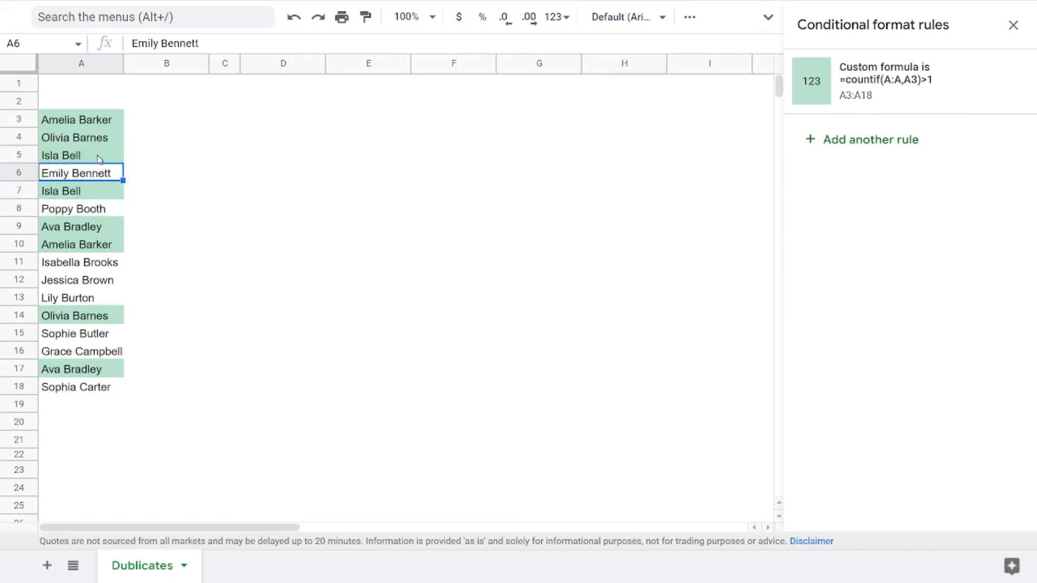
pyautogui.hotkey('ctrl', 'c')
pyautogui.hotkey('ctrl', 'f')
pyautogui.write('v')
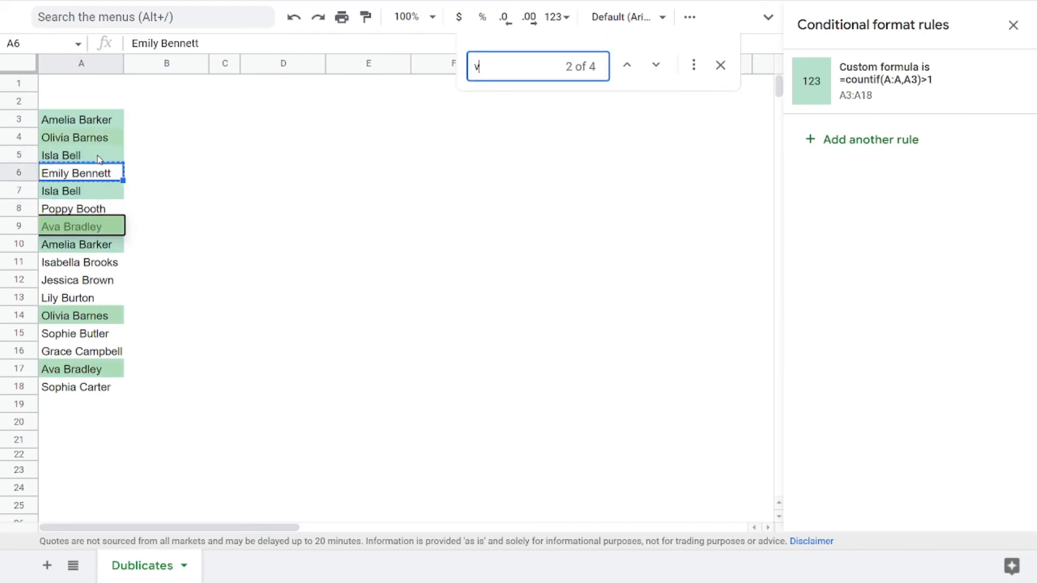
pyautogui.press('Escape')
pyautogui.press('Up')
pyautogui.press('Up')
pyautogui.press('Up')
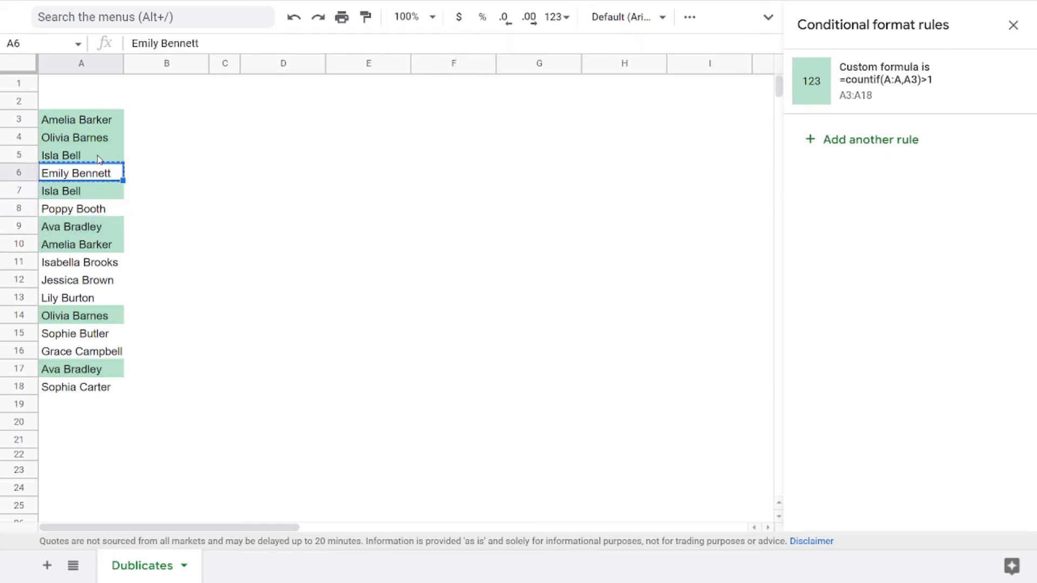
pyautogui.hotkey('ctrl', 'f')
pyautogui.hotkey('ctrl', 'v')
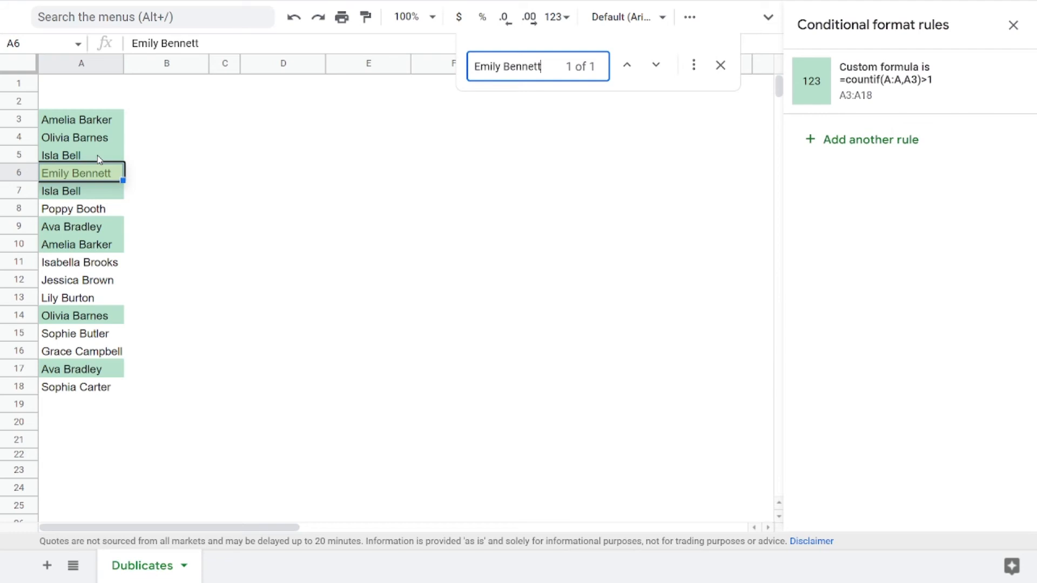
pyautogui.press('Escape')
# Search the sheet for the highlighted name in cell A17 and cycle through its matches
pyautogui.press('Down')
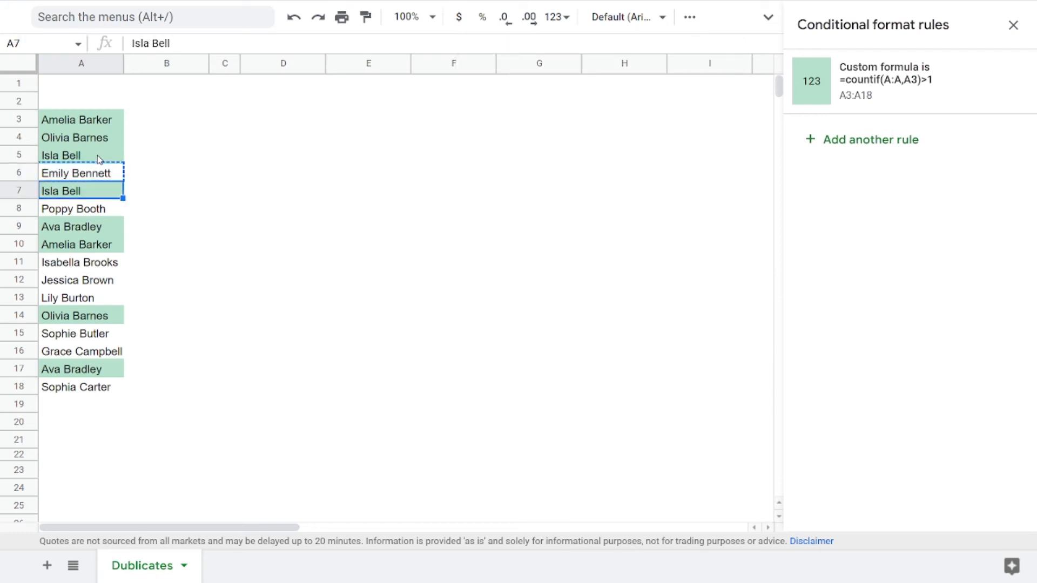
pyautogui.press('Down')
pyautogui.press('Down')
pyautogui.press('Down')
pyautogui.press('Down')
pyautogui.press('Down')
pyautogui.press('Down')
pyautogui.press('Down')
pyautogui.press('Down')
pyautogui.press('Down')
pyautogui.press('Down')
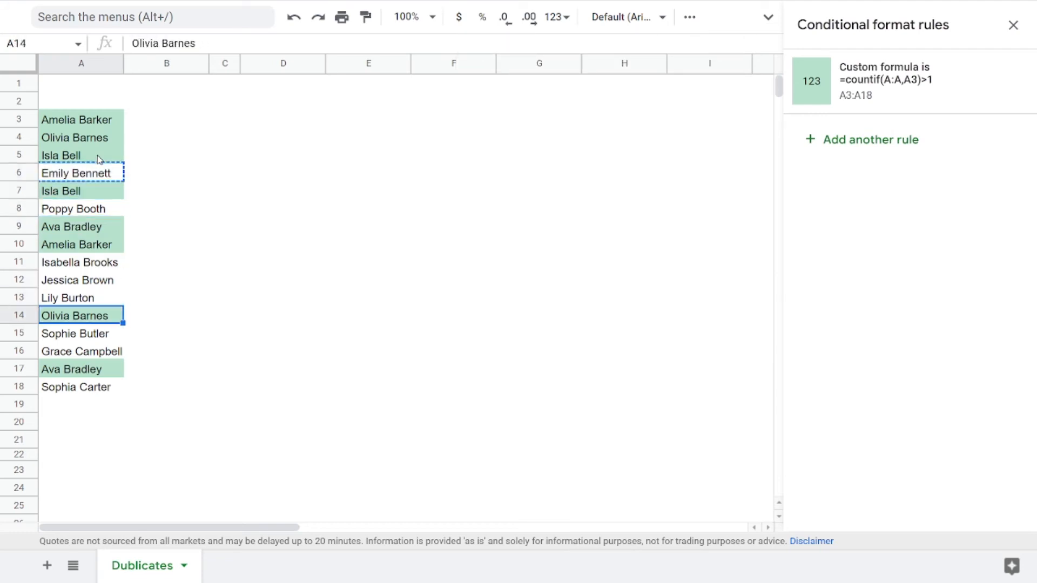
pyautogui.hotkey('ctrl', 'c')
pyautogui.hotkey('ctrl', 'f')
pyautogui.hotkey('ctrl', 'v')
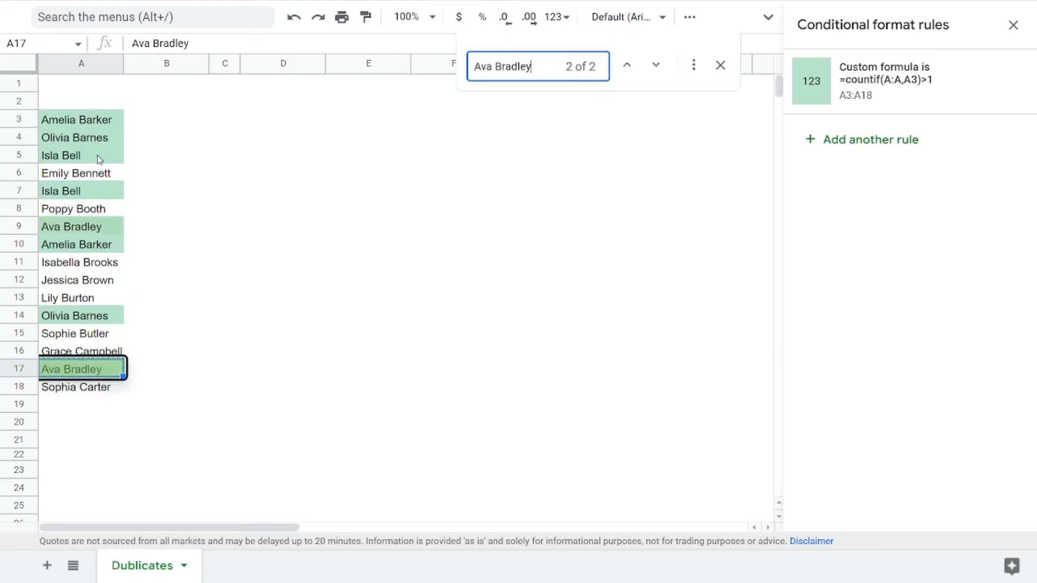
pyautogui.press('Return')
pyautogui.press('Return')
pyautogui.press('Return')
pyautogui.press('Escape')
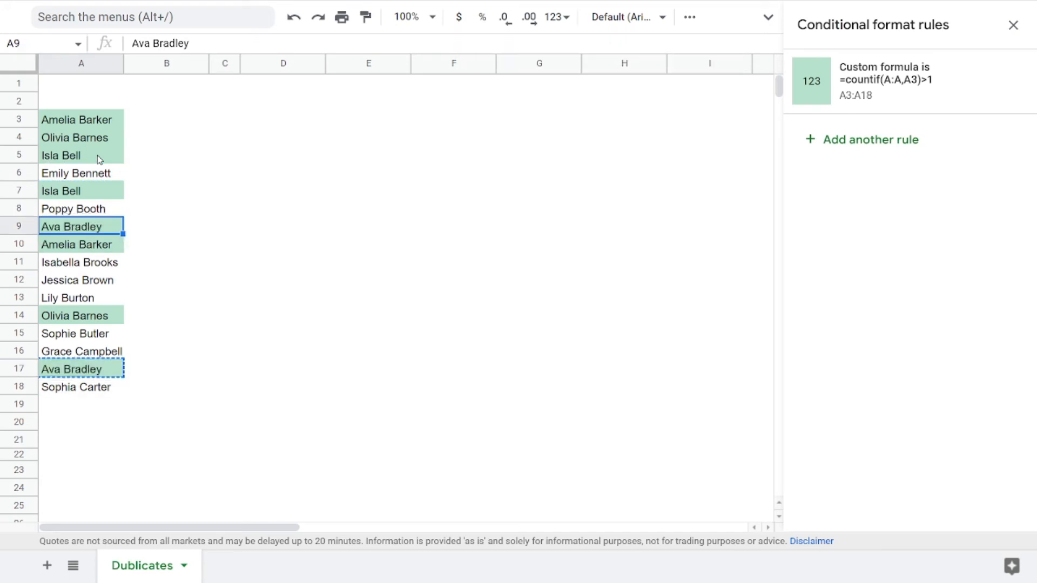
# Search the sheet for the unhighlighted name in cell A12, and clear the copy selection
pyautogui.press('Up')
pyautogui.press('Up')
pyautogui.press('Down')
pyautogui.press('Down')
pyautogui.press('Down')
pyautogui.press('Down')
pyautogui.press('Down')
pyautogui.hotkey('ctrl', 'c')
pyautogui.hotkey('ctrl', 'f')
pyautogui.hotkey('ctrl', 'v')
pyautogui.press('Escape')
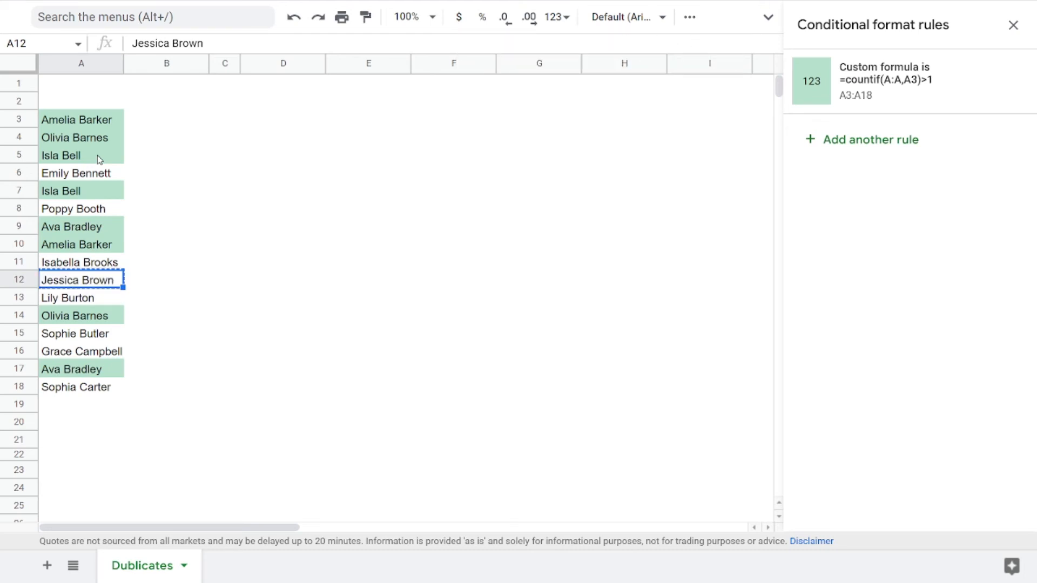
pyautogui.press('Escape')
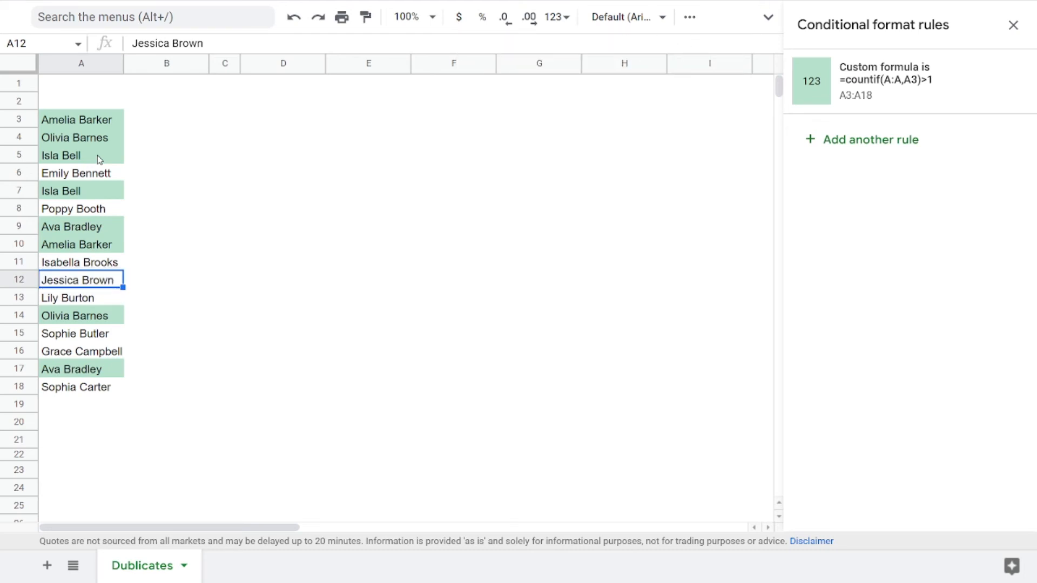